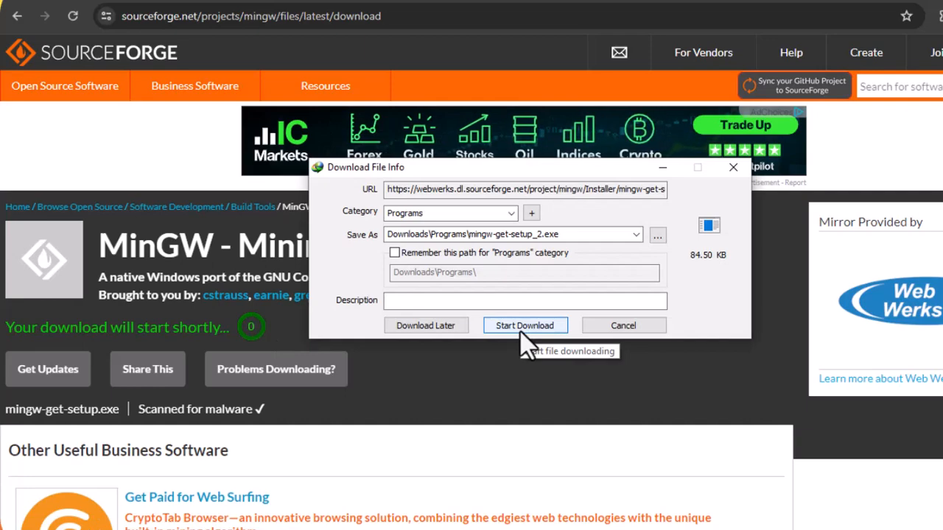
Step: Download the MinGW setup file as mingw-get-setup_2.exe and run it as administrator from the Programs download folder
click(524, 337)
click(554, 305)
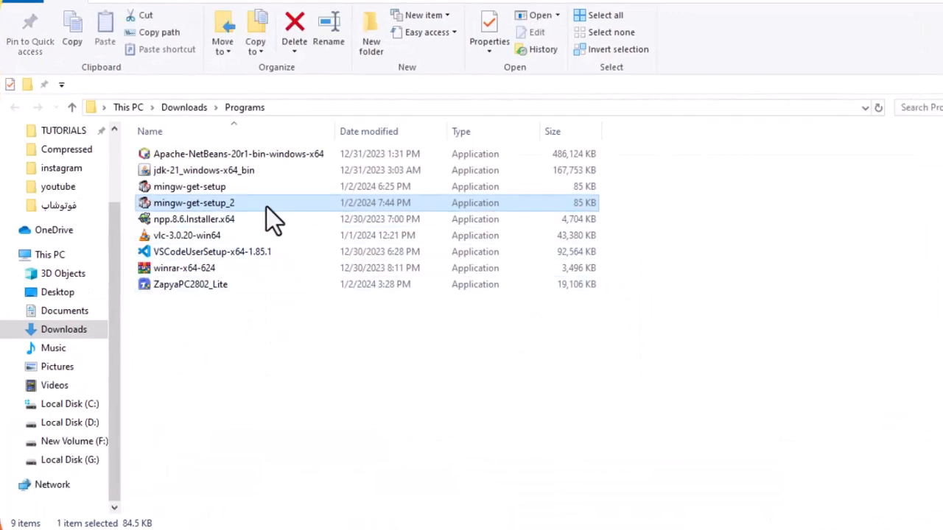
right_click(276, 203)
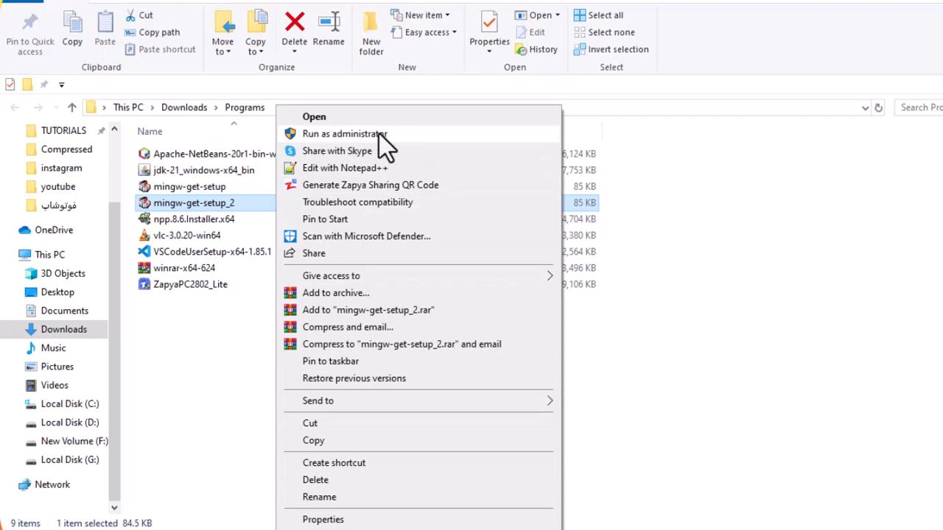
click(379, 134)
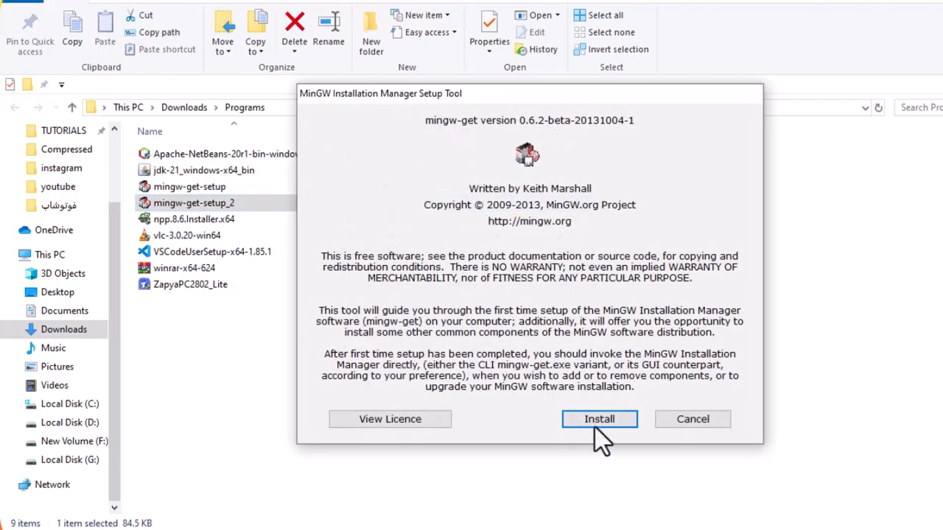
Step: Install the MinGW Installation Manager into C:\MinGW with the default interface and shortcut preferences
click(601, 422)
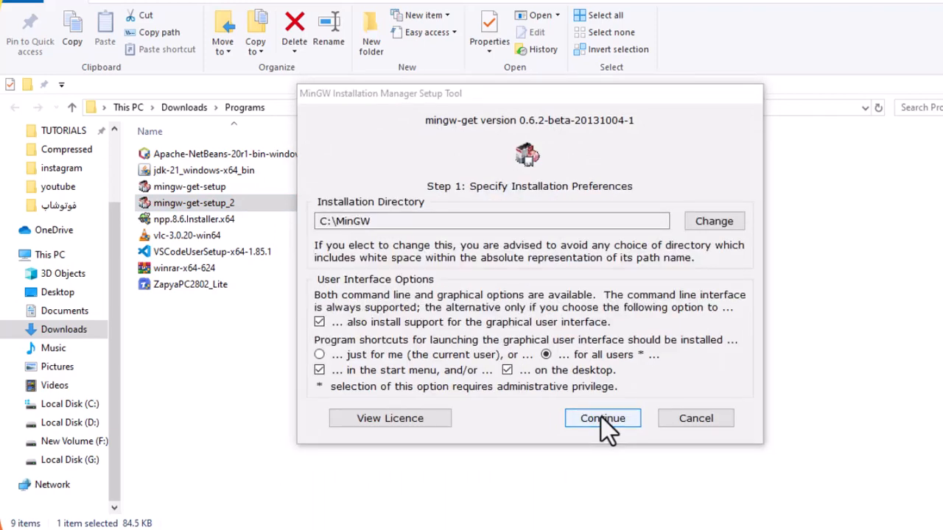
click(603, 419)
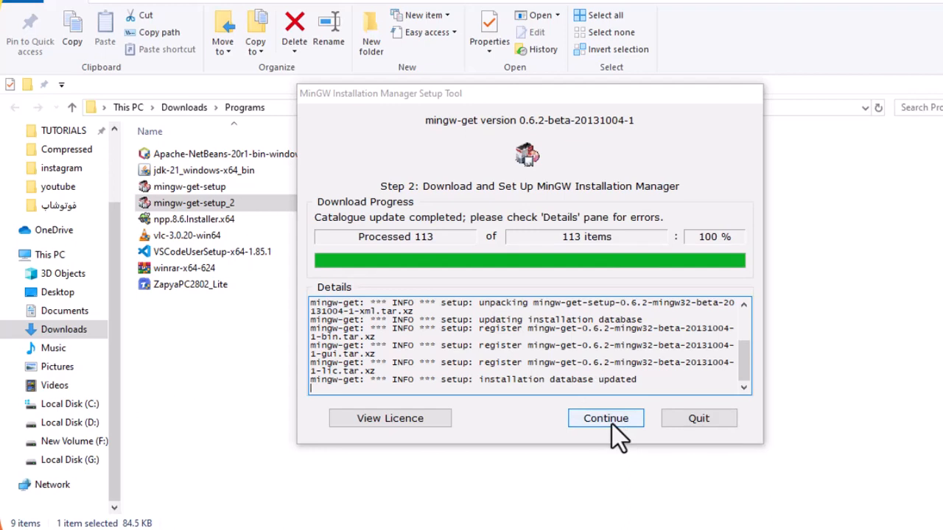
click(612, 423)
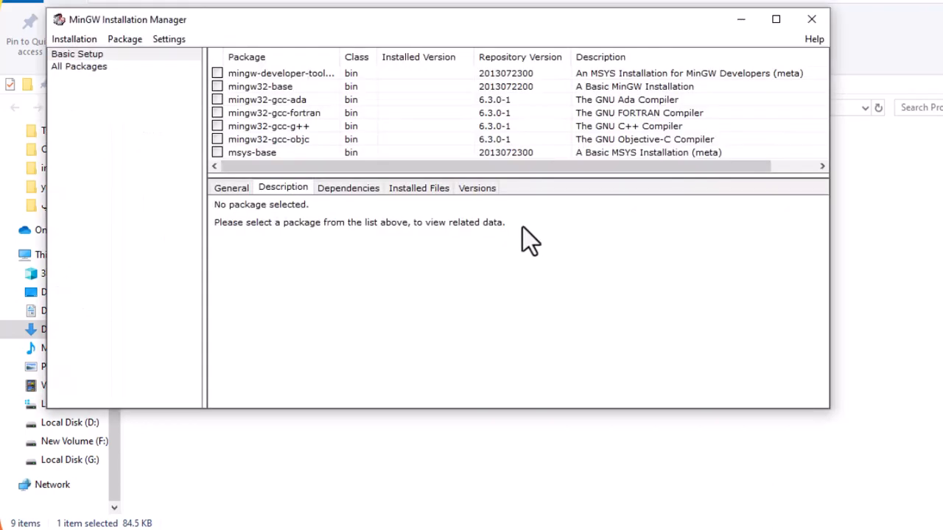
Step: Mark the mingw-developer-toolkit, mingw32-base and mingw32-gcc-ada packages for installation
click(218, 74)
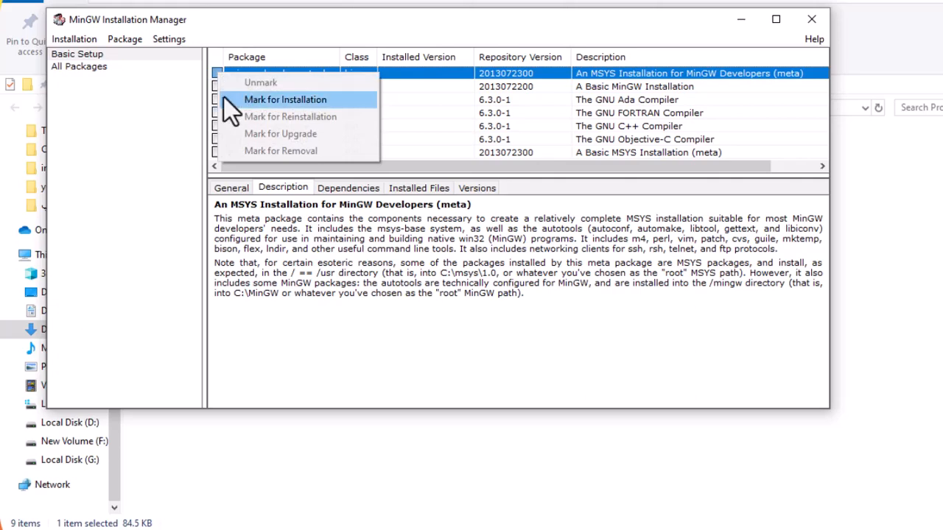
click(265, 102)
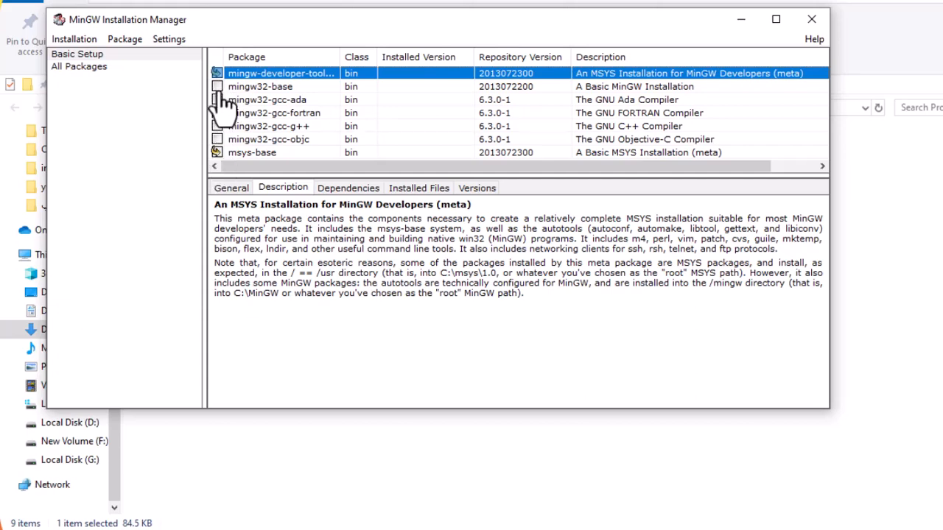
click(218, 87)
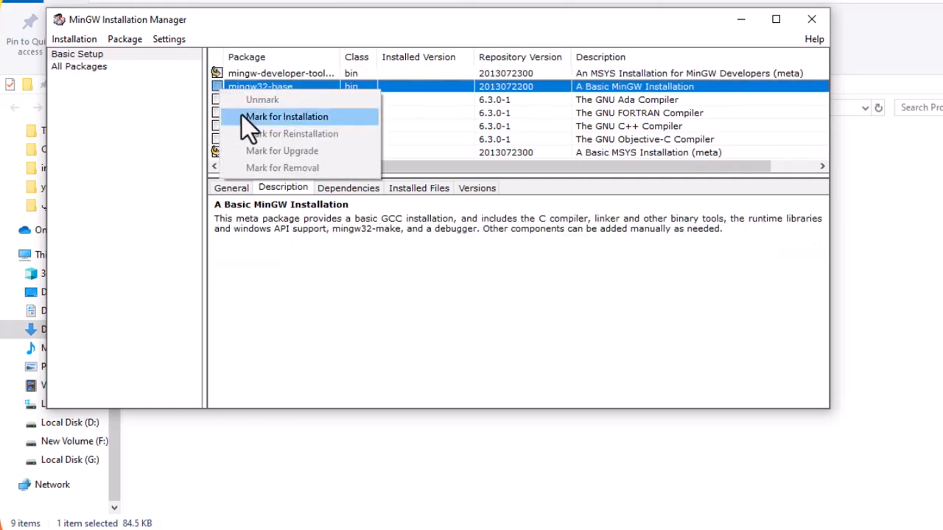
click(246, 117)
click(219, 101)
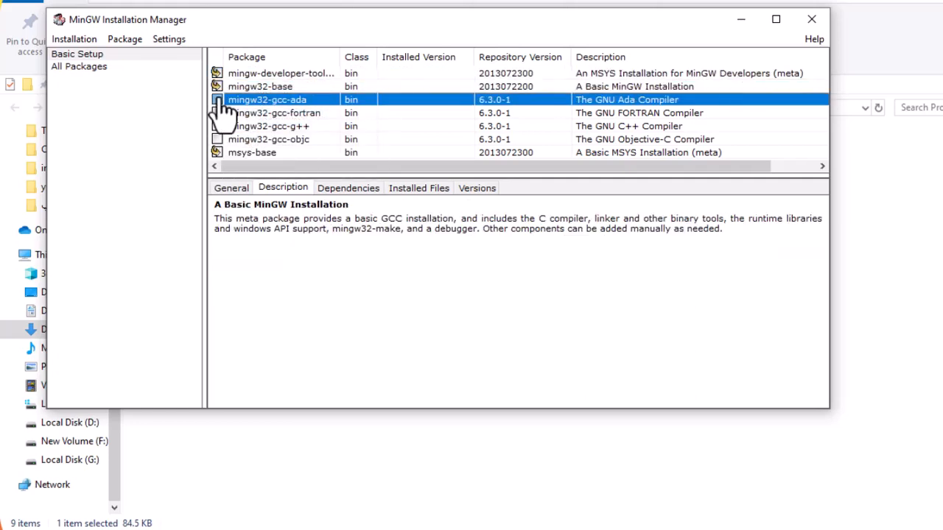
click(218, 100)
click(243, 122)
Step: Mark the FORTRAN, C++ and Objective-C compiler packages (mingw32-gcc-fortran, mingw32-gcc-g++, mingw32-gcc-objc) for installation
click(220, 113)
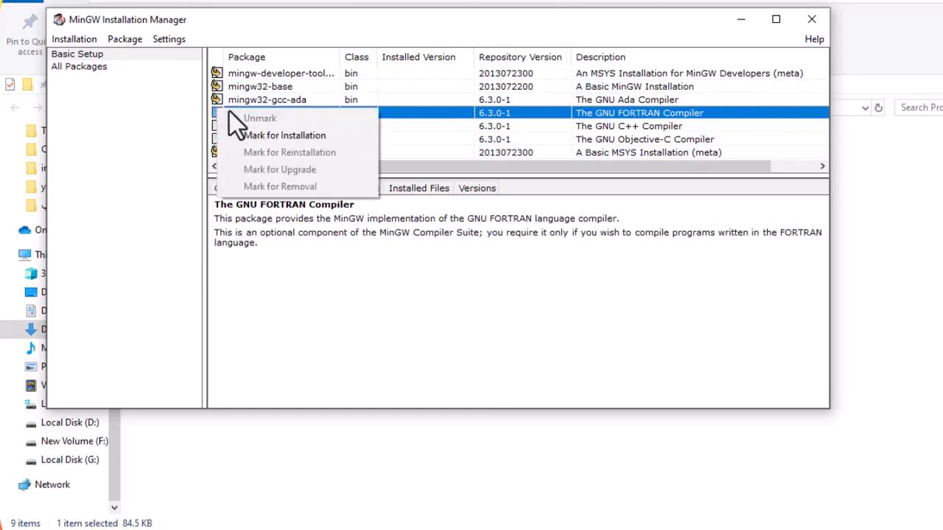
click(245, 133)
click(219, 127)
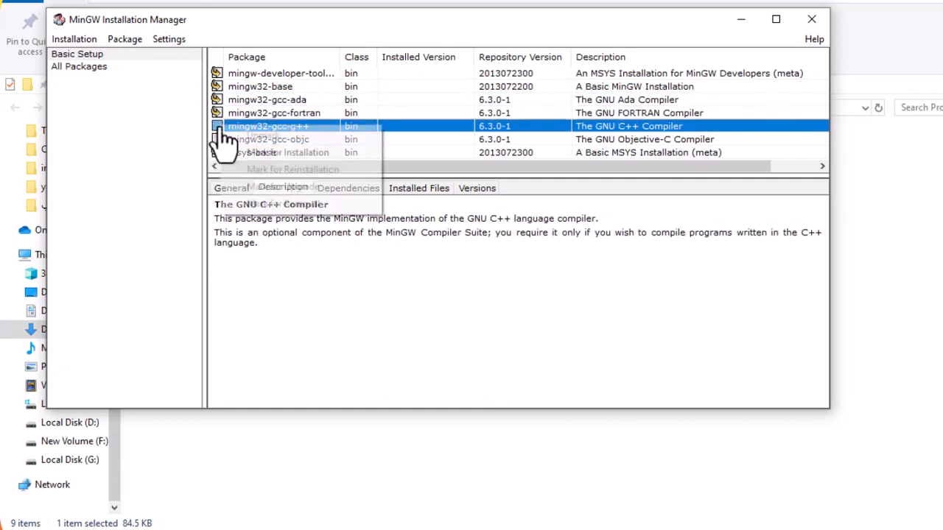
click(252, 153)
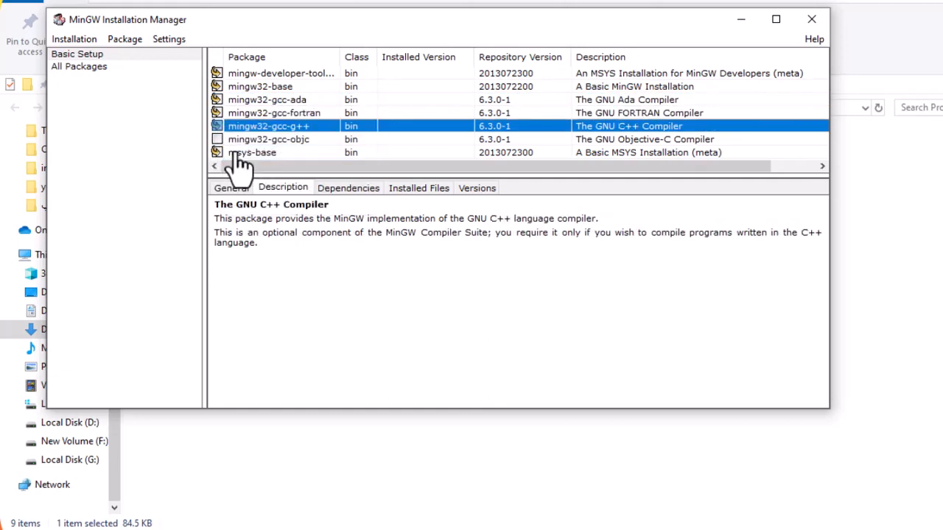
click(217, 140)
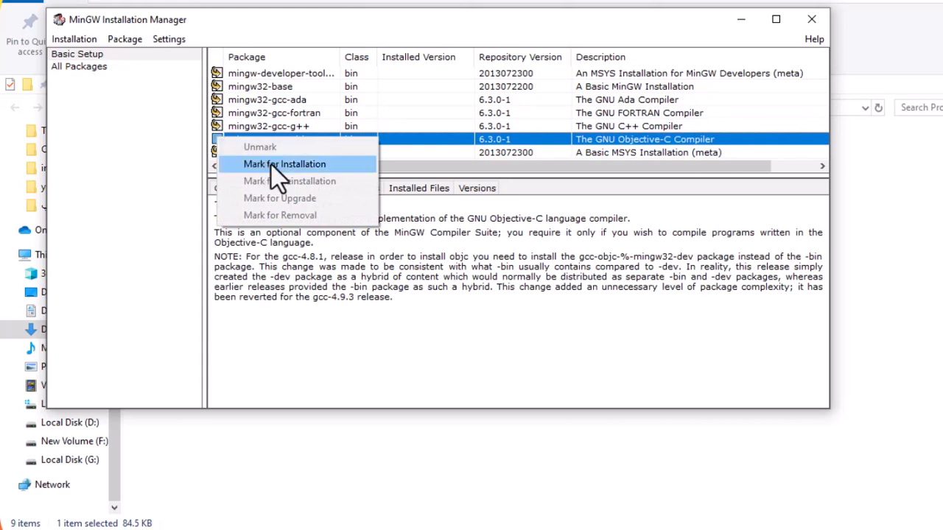
click(294, 170)
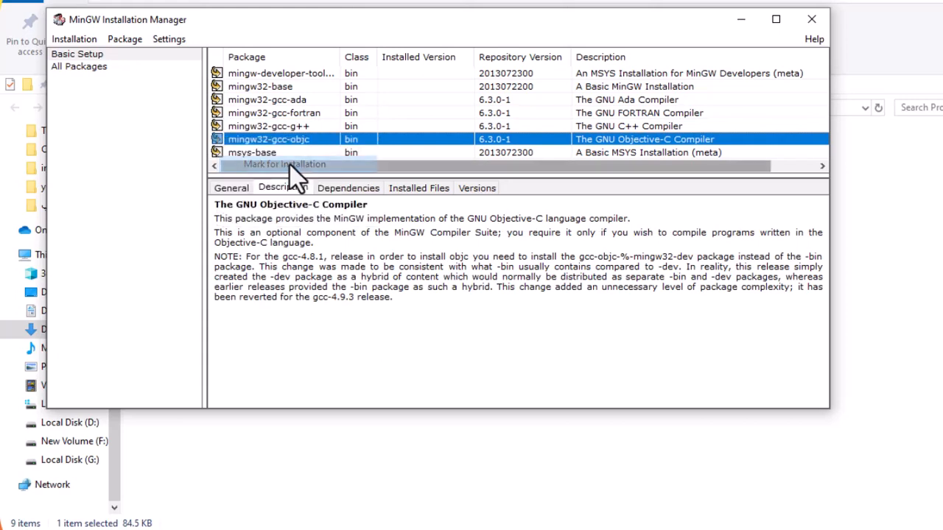
Step: Apply the scheduled changes to install all marked packages, and close the MinGW Installation Manager
click(75, 39)
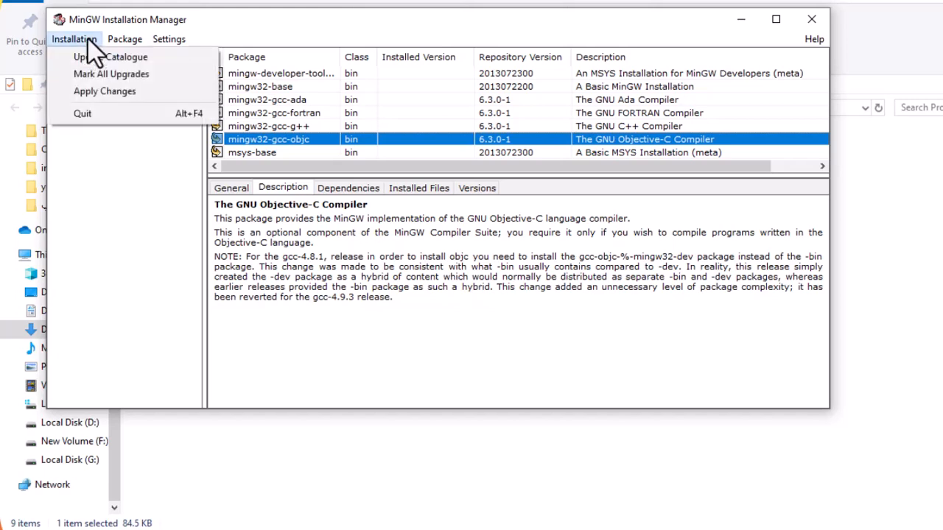
click(140, 94)
click(354, 119)
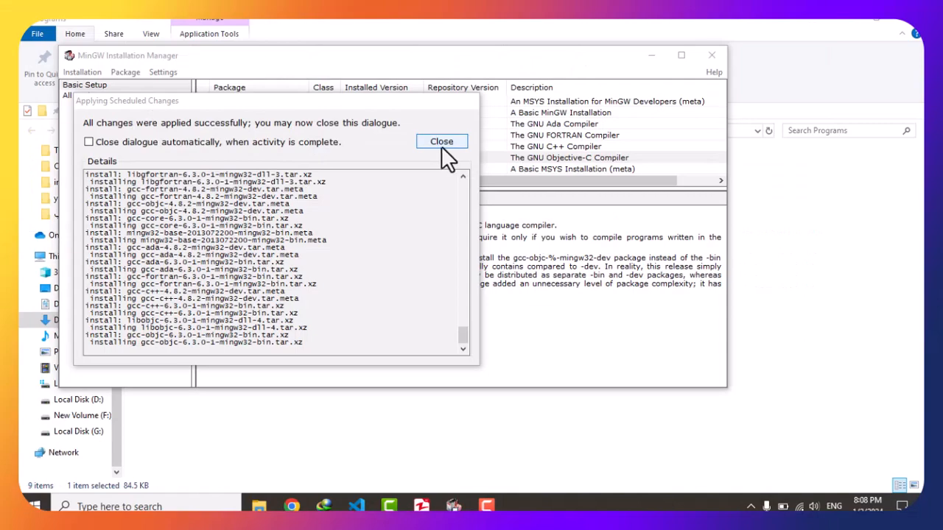
click(441, 143)
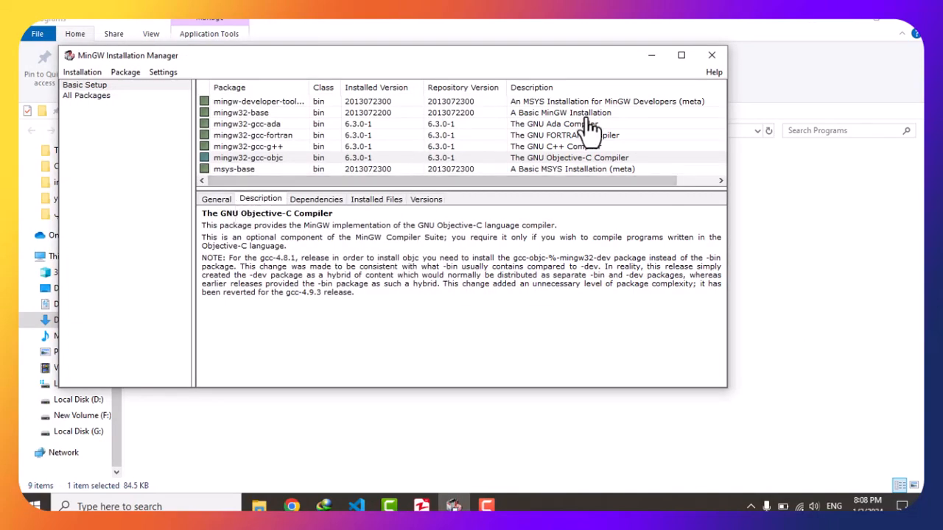
click(711, 65)
Step: Switch to File Explorer and open the bin folder inside MinGW on Local Disk (C:)
key(super+d)
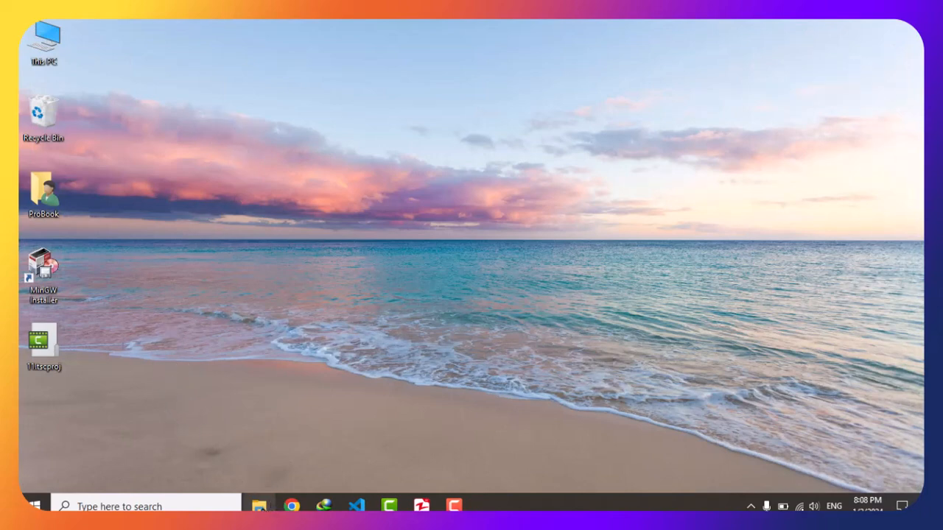
click(77, 345)
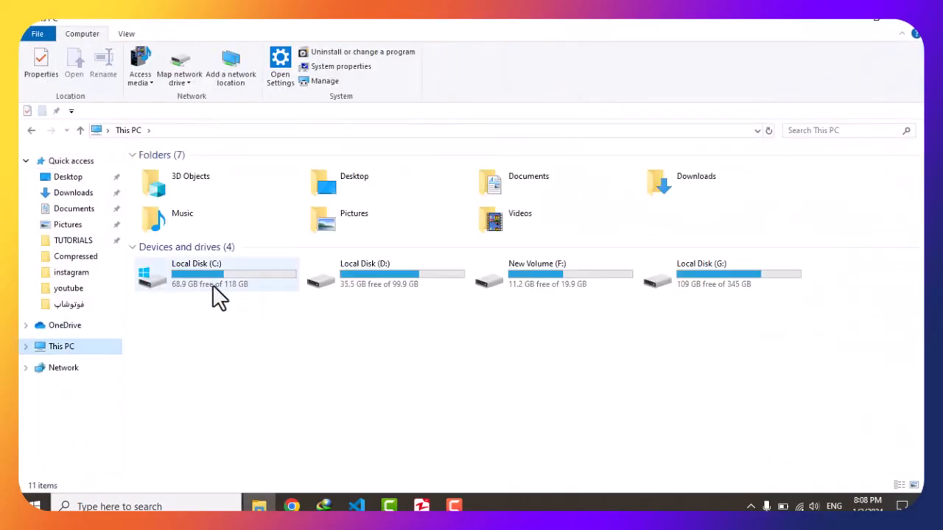
double_click(218, 271)
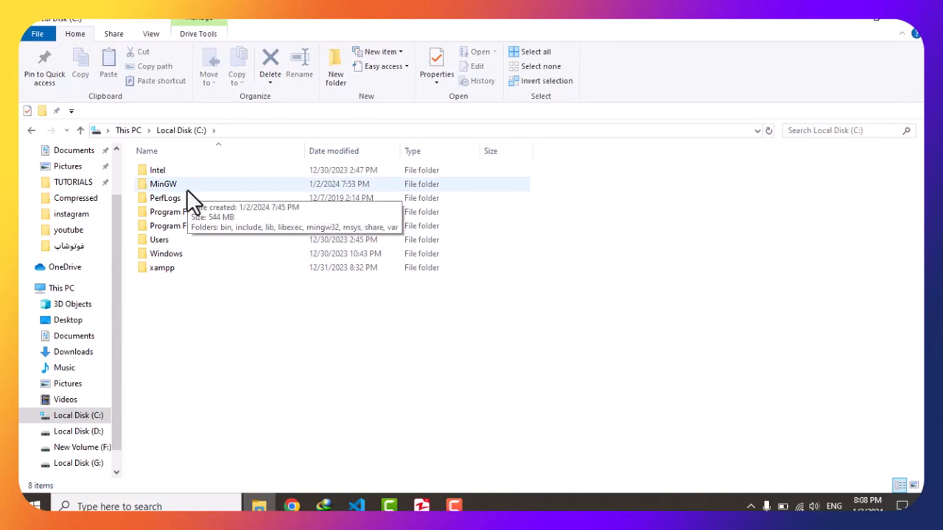
double_click(188, 190)
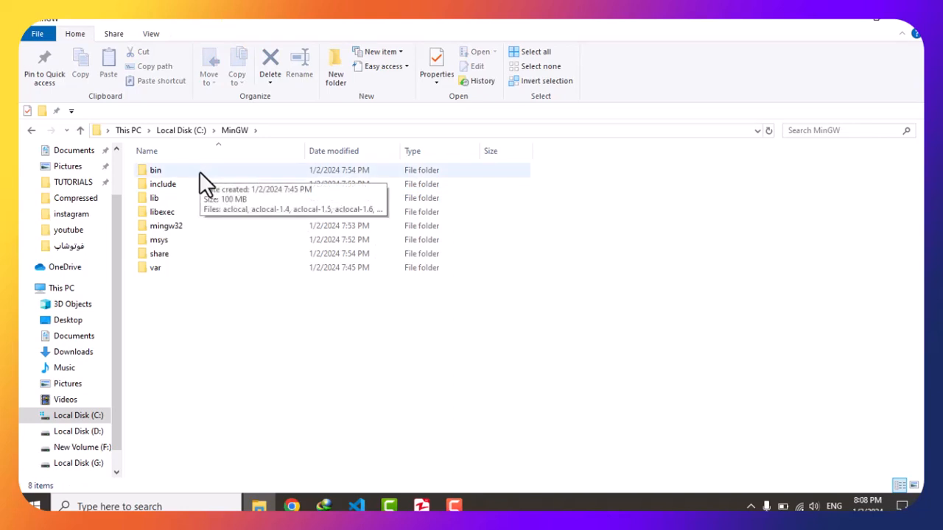
double_click(199, 171)
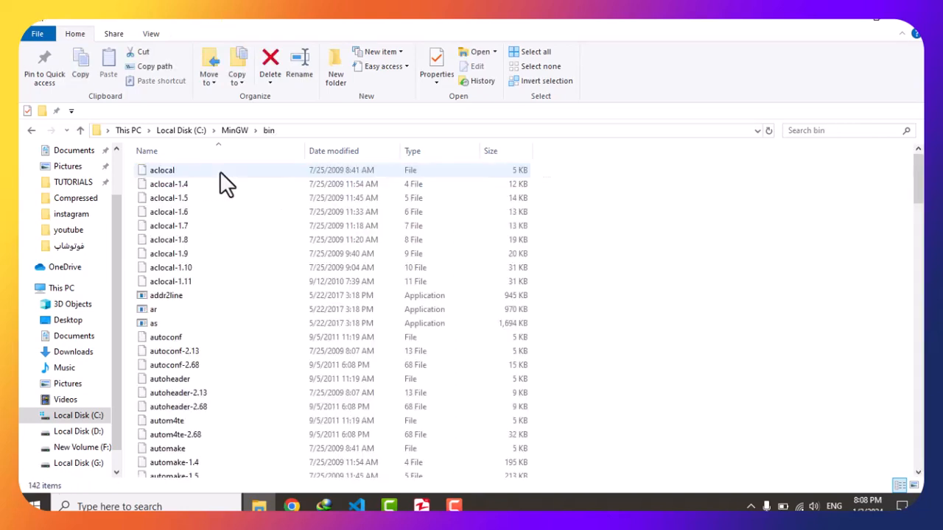
Step: Copy the folder path C:\MinGW\bin and close the File Explorer window
click(292, 133)
key(ctrl+c)
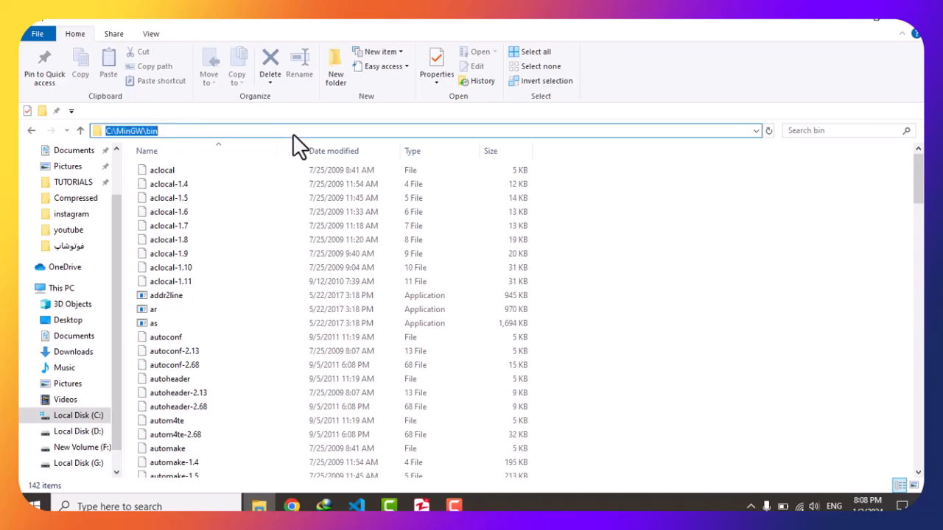
right_click(293, 133)
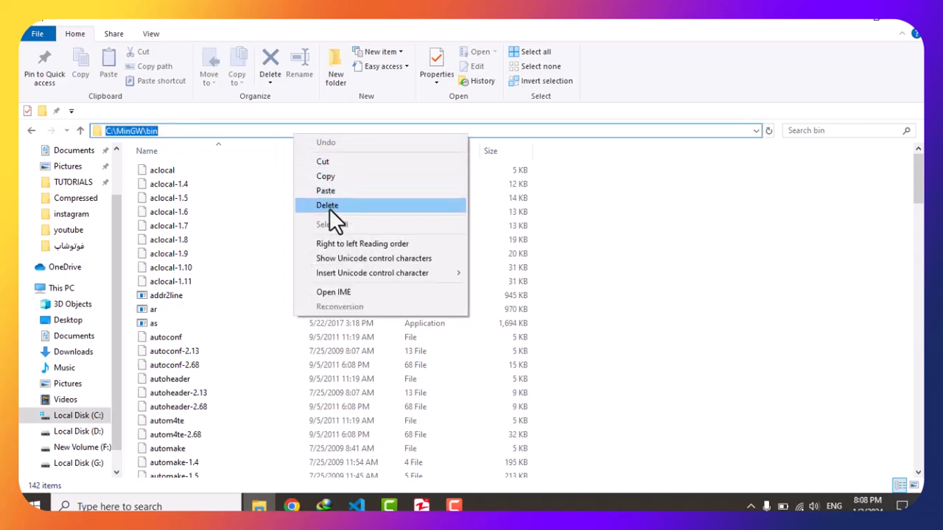
click(325, 176)
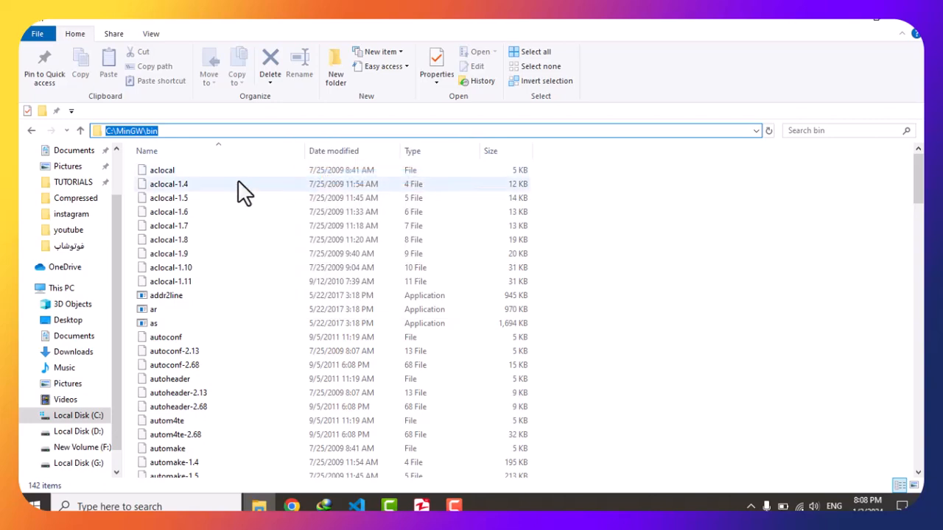
click(906, 10)
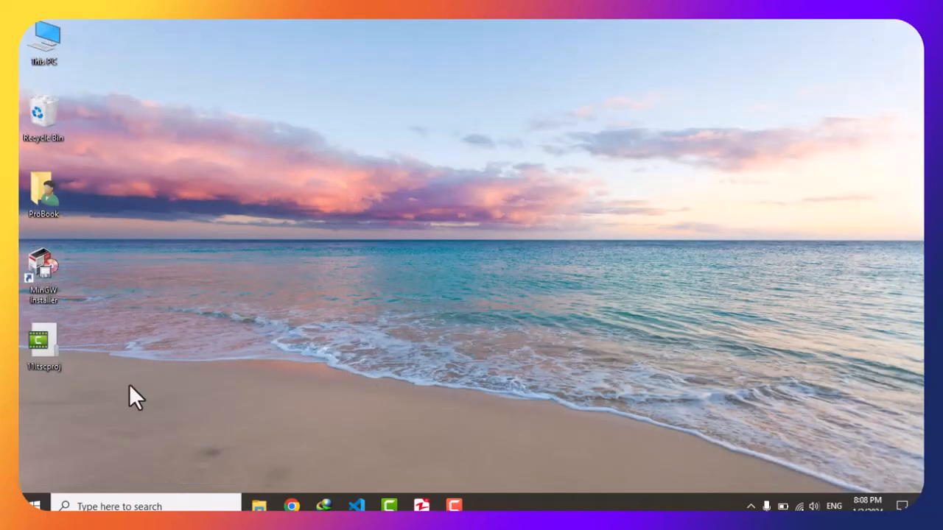
Step: Open the Environment Variables settings from the Windows system properties
click(109, 505)
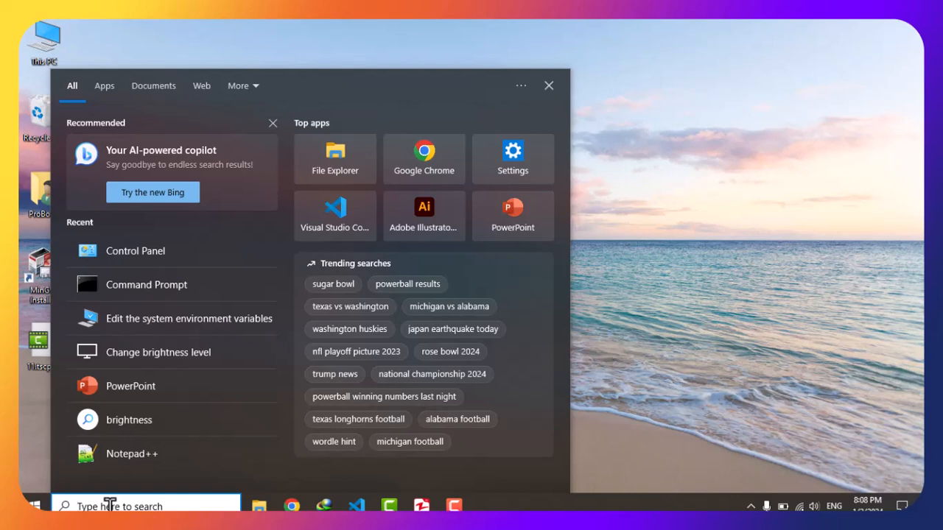
click(199, 315)
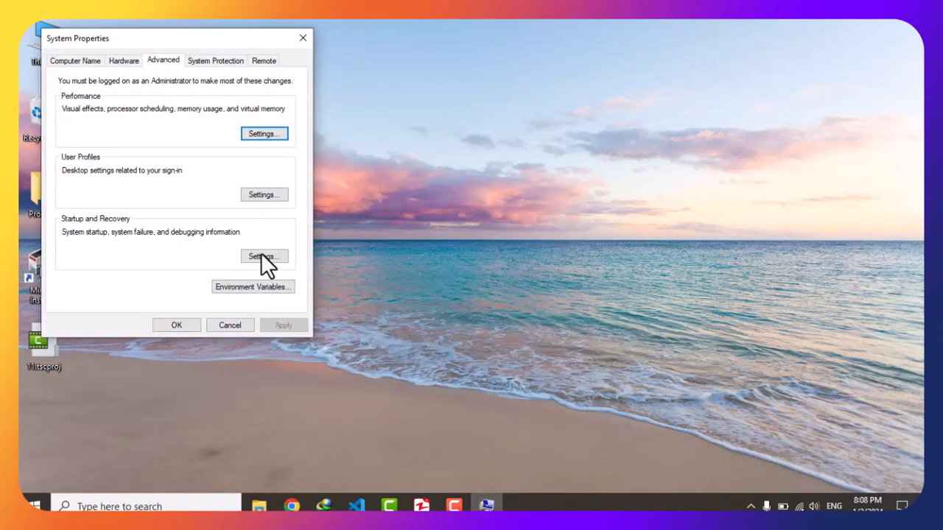
click(261, 298)
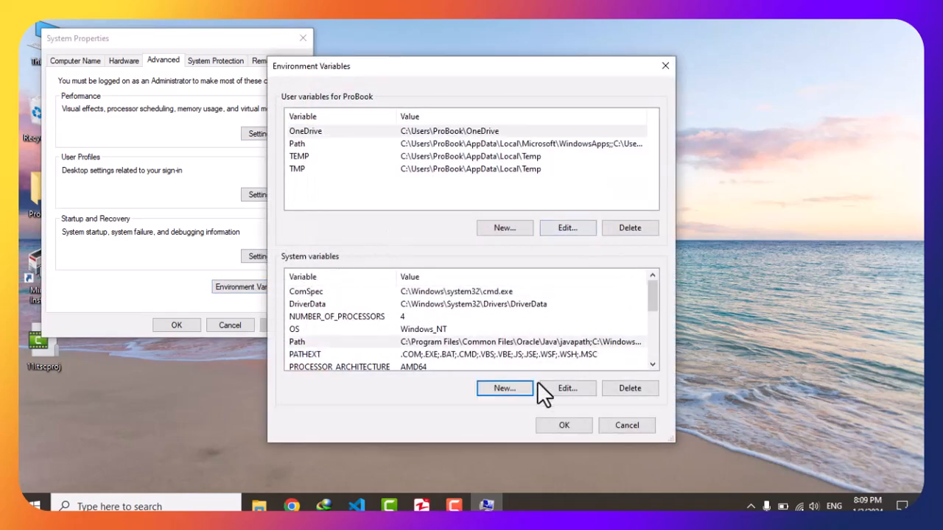
Step: Add C:\MinGW\bin as a new entry to the system Path variable and save the environment variables
click(340, 342)
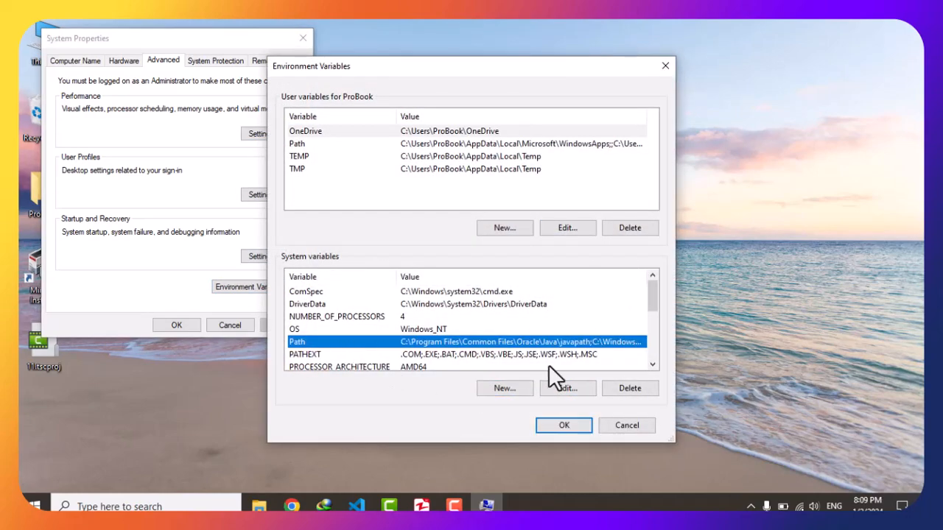
click(570, 390)
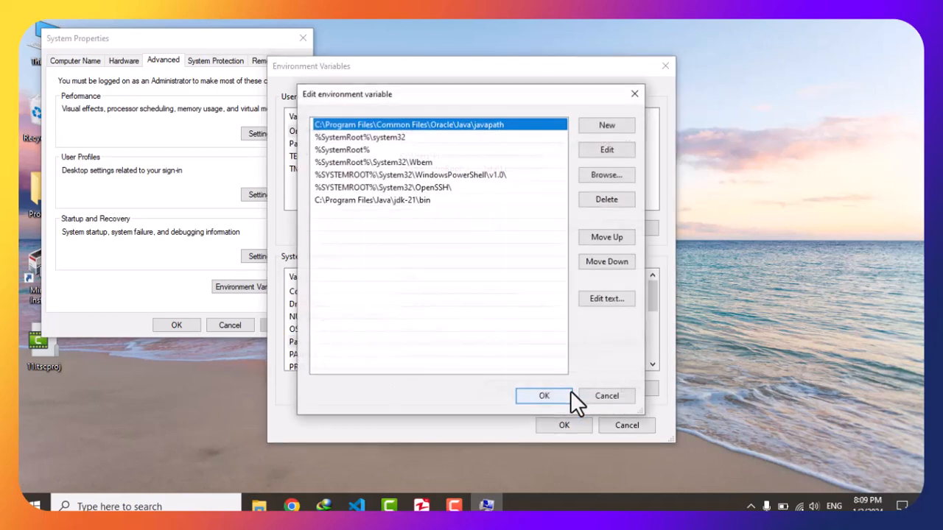
click(608, 127)
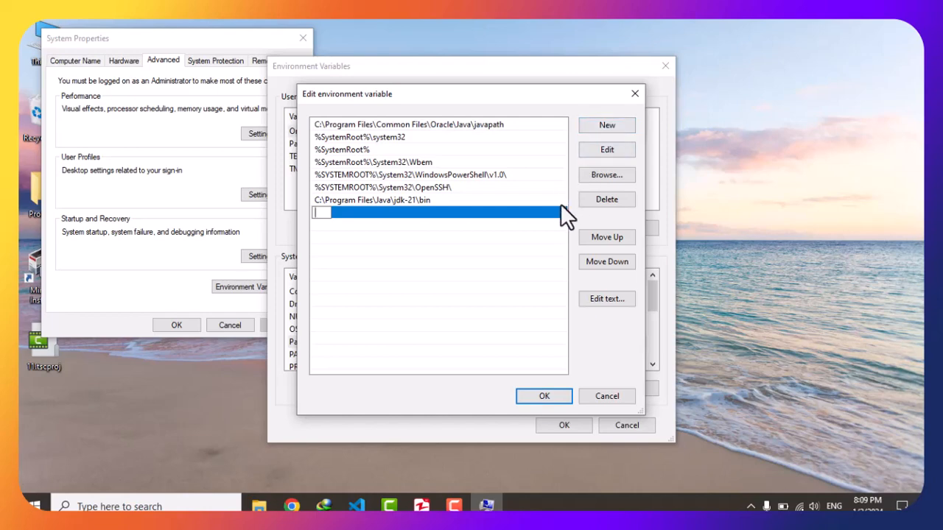
key(ctrl+v)
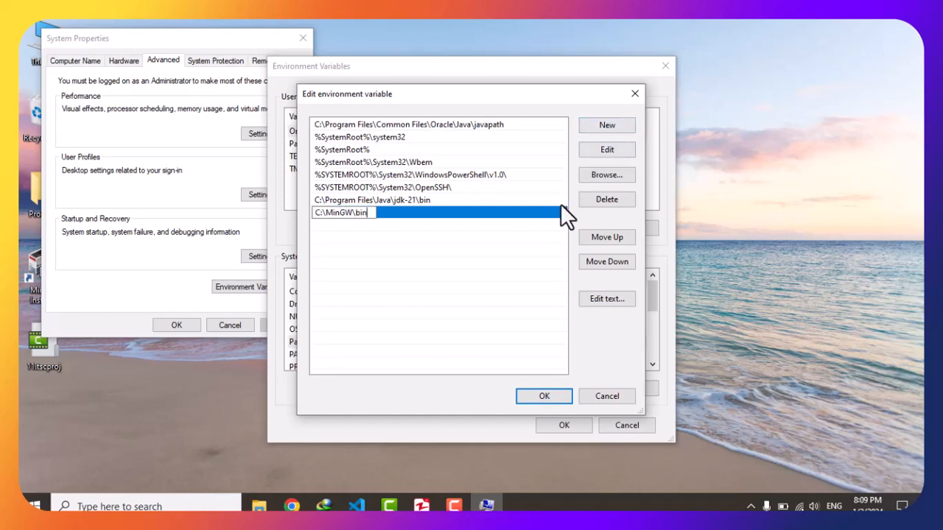
click(543, 397)
click(558, 425)
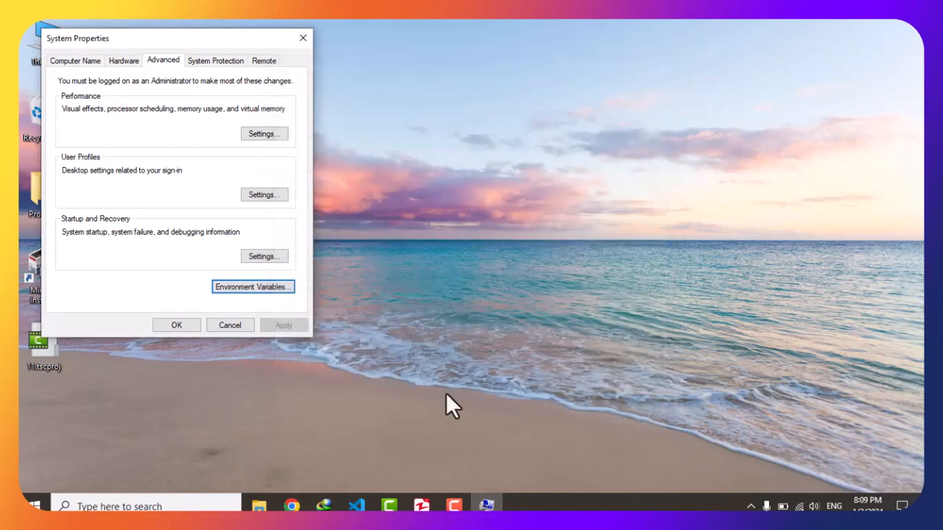
Step: Confirm and close the System Properties dialog, and open Command Prompt by searching Windows for cmd
click(169, 325)
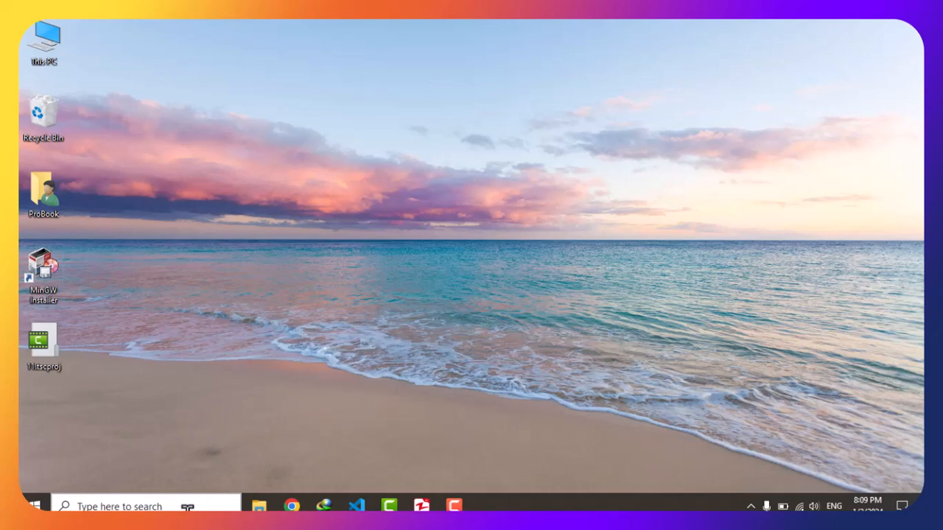
click(188, 507)
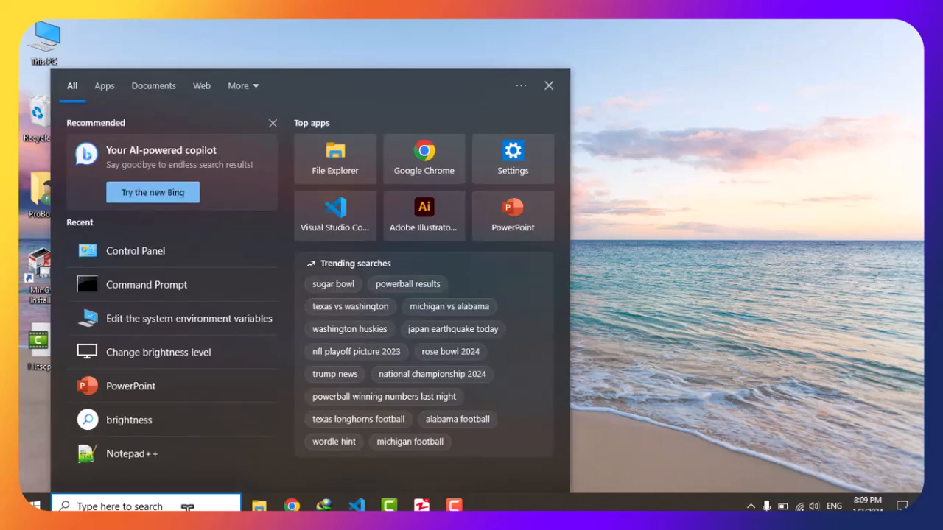
text(cmd)
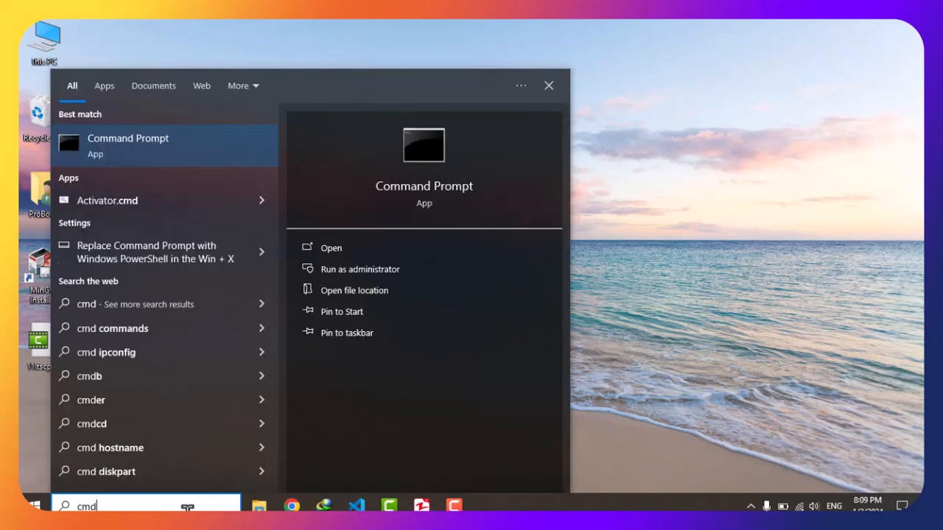
key(Return)
Step: Run g++ --version at the prompt to check that the C++ compiler is installed and reachable through Path
click(203, 113)
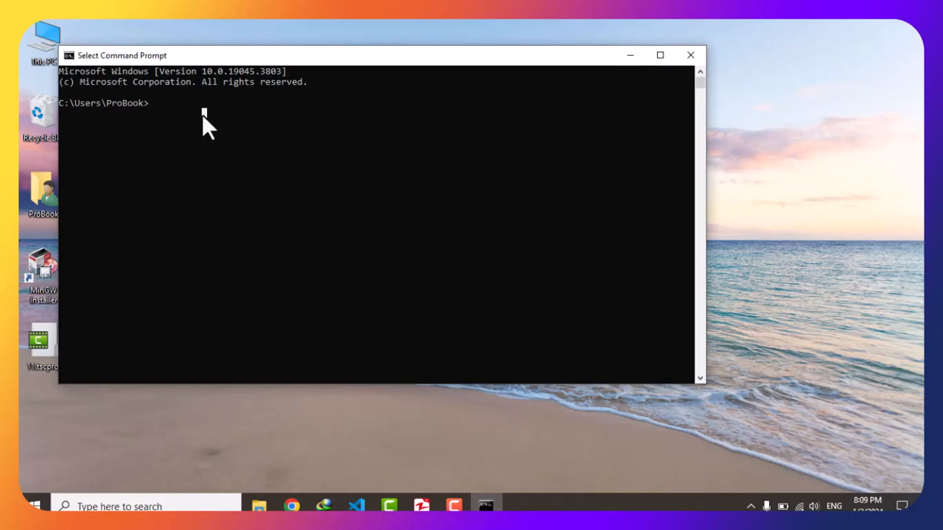
text(g)
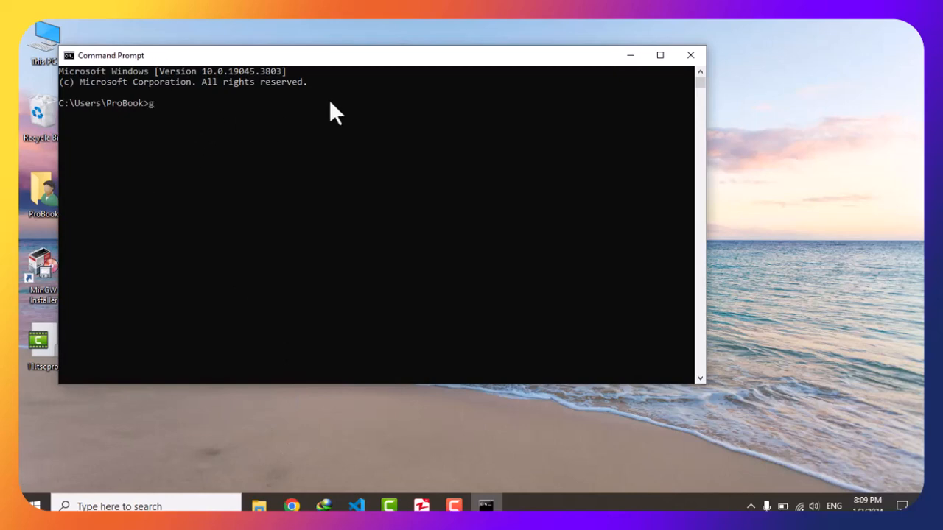
text(++ --version)
key(Return)
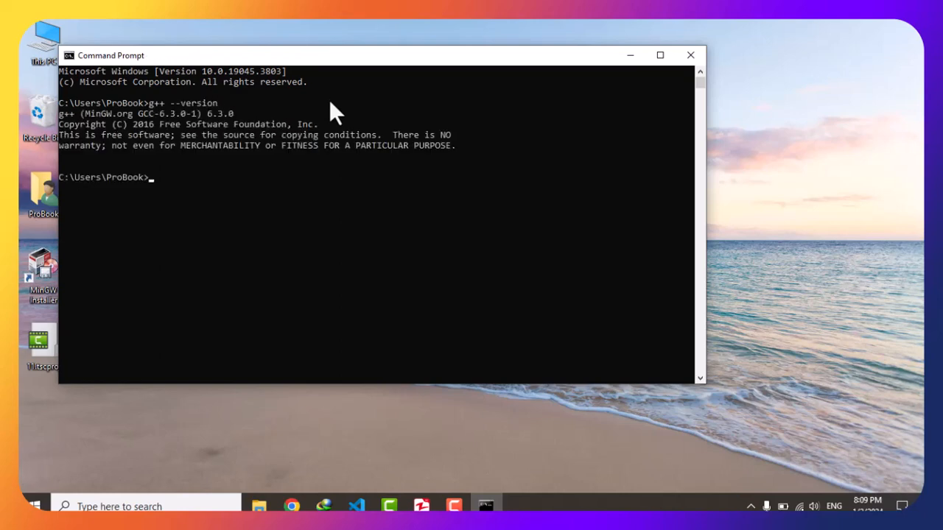
Step: Highlight the line with the g++ compiler name and version in the command output
drag(238, 110, 59, 114)
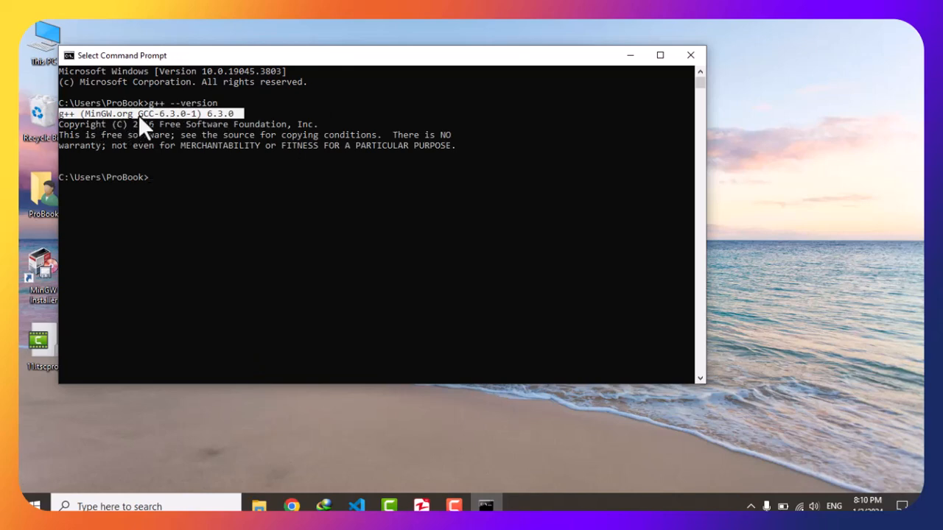
click(249, 116)
click(230, 116)
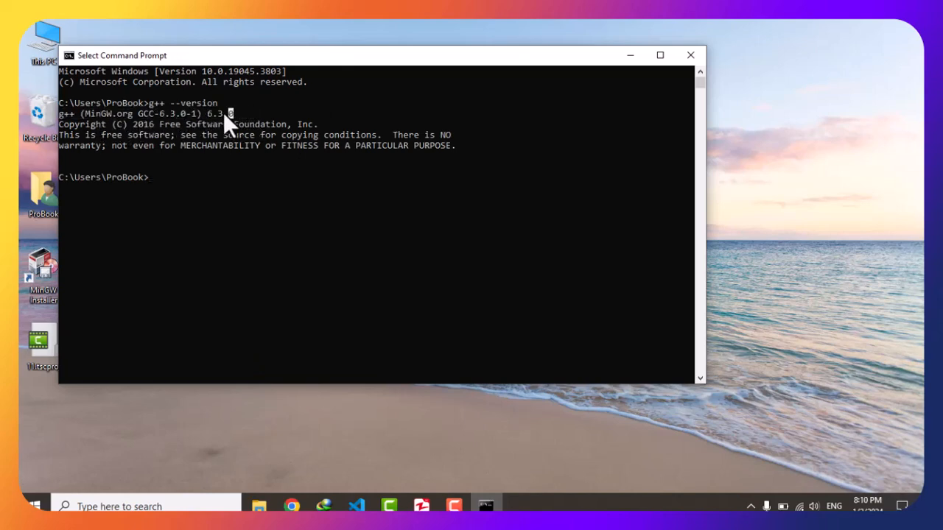
drag(130, 114, 60, 115)
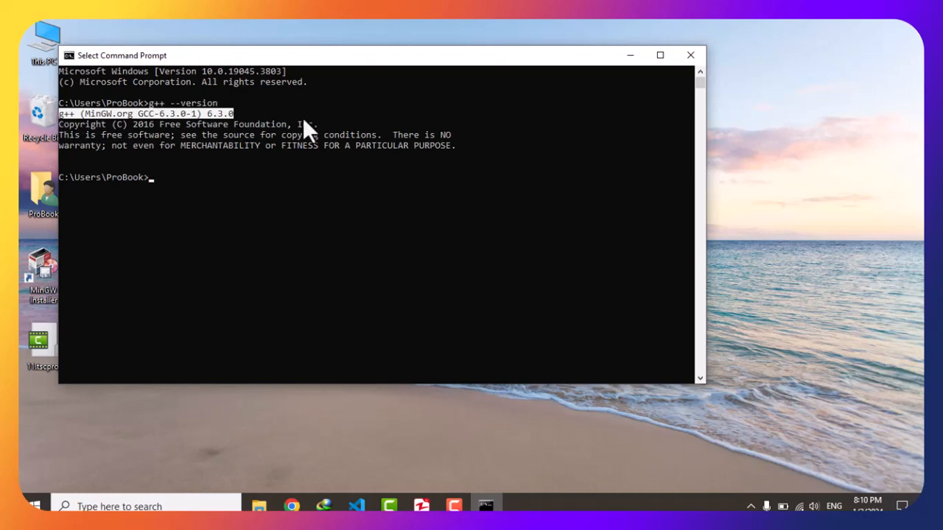